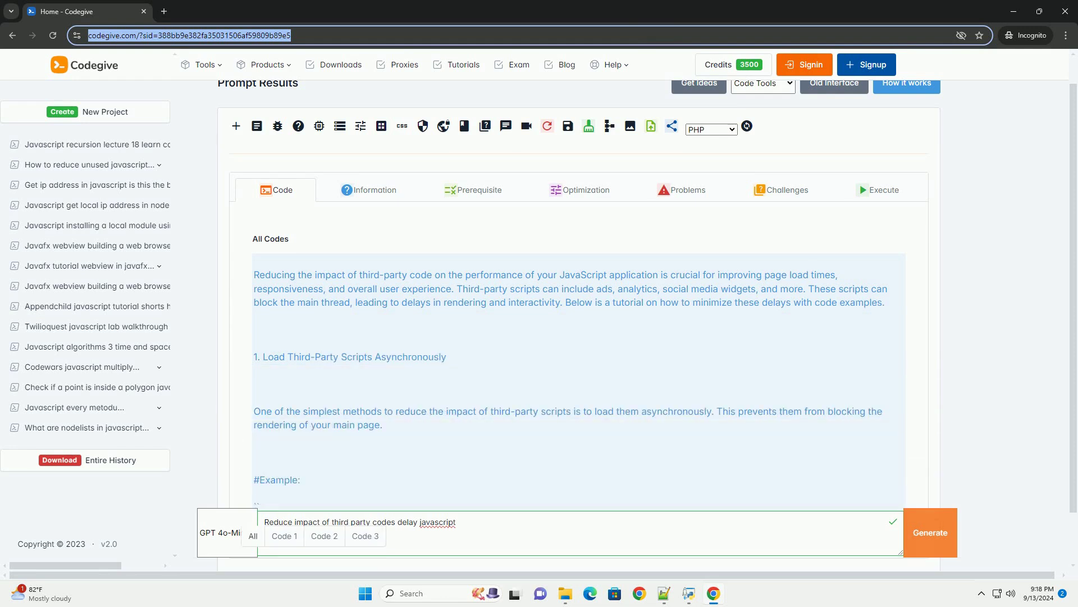
scroll(579, 337, down, 2)
scroll(578, 338, down, 1)
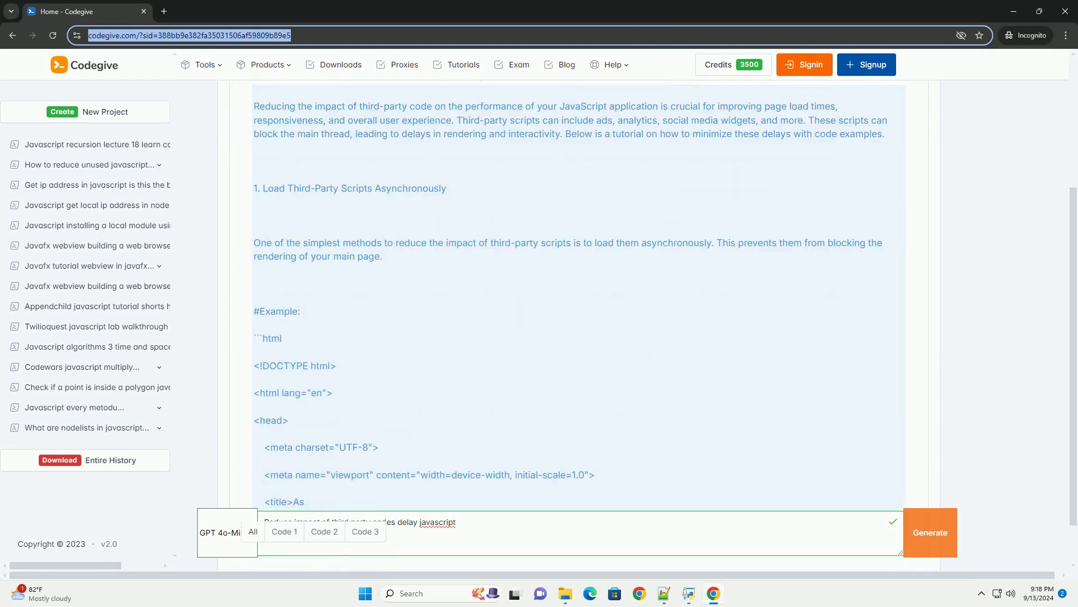
scroll(579, 337, down, 1)
scroll(579, 337, down, 1)
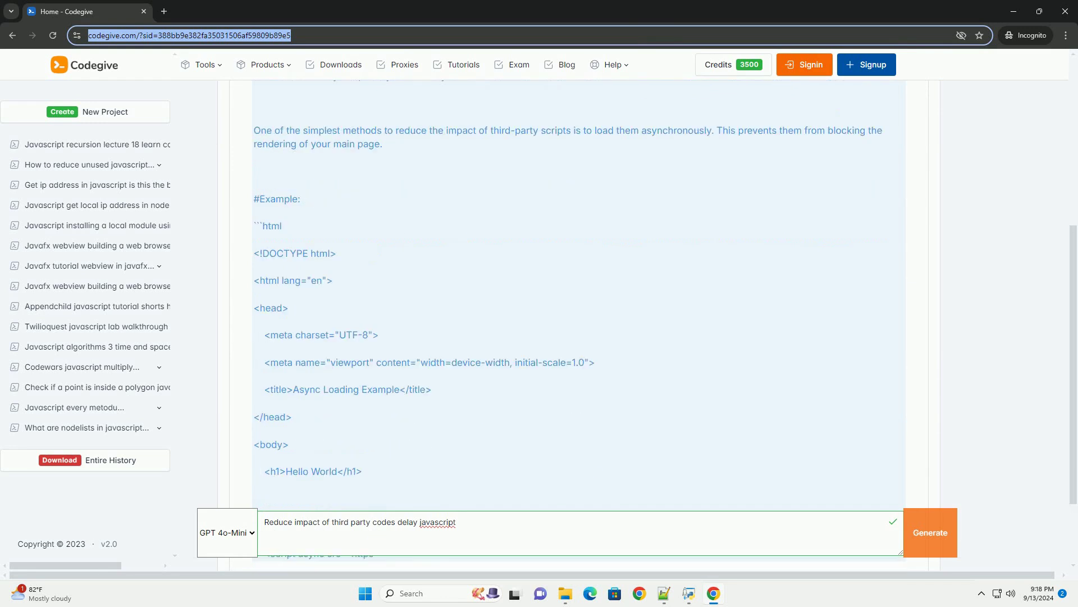
scroll(579, 337, down, 1)
scroll(578, 337, down, 1)
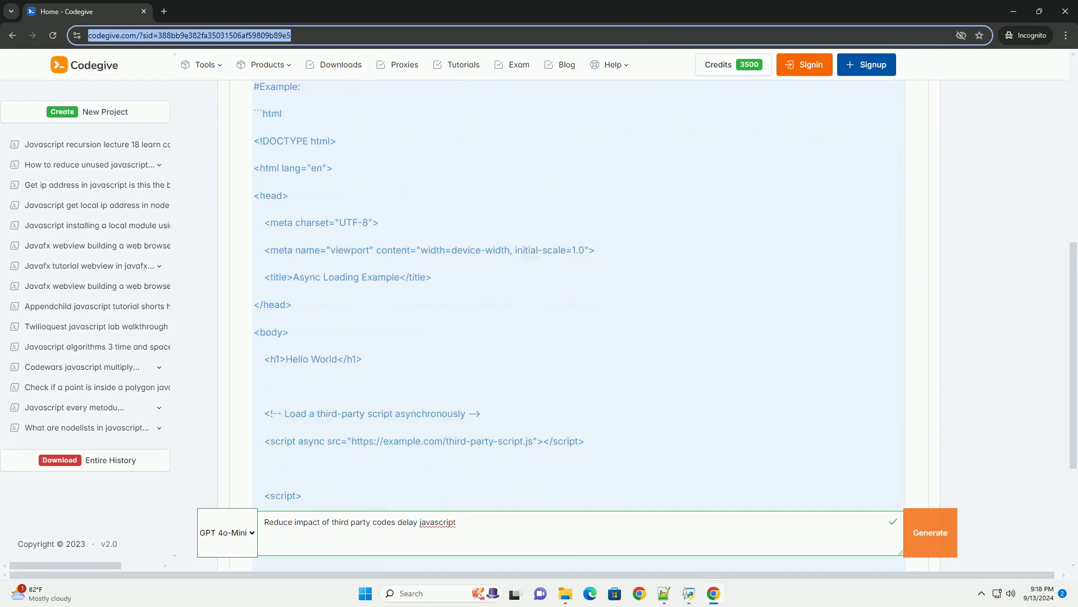
scroll(579, 337, down, 1)
scroll(579, 337, down, 1)
scroll(578, 337, down, 1)
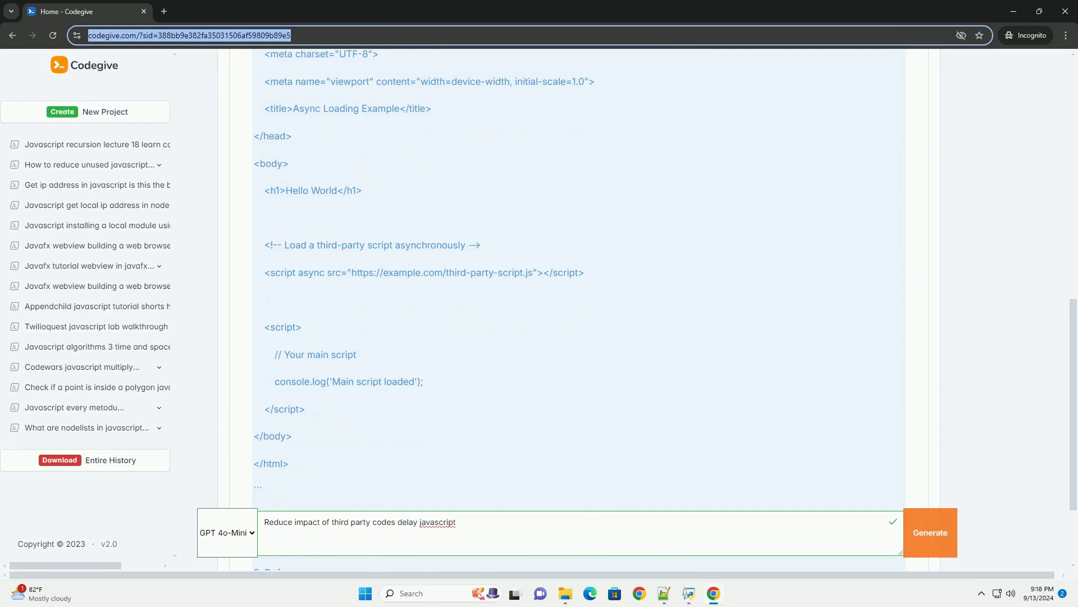
scroll(579, 337, down, 1)
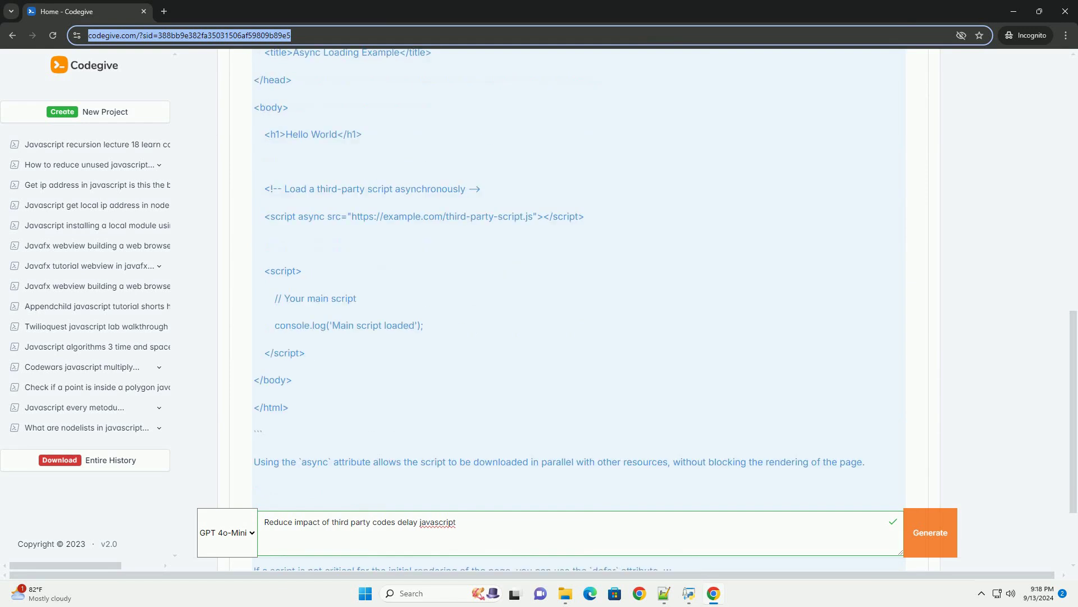
scroll(578, 338, down, 1)
scroll(579, 338, down, 1)
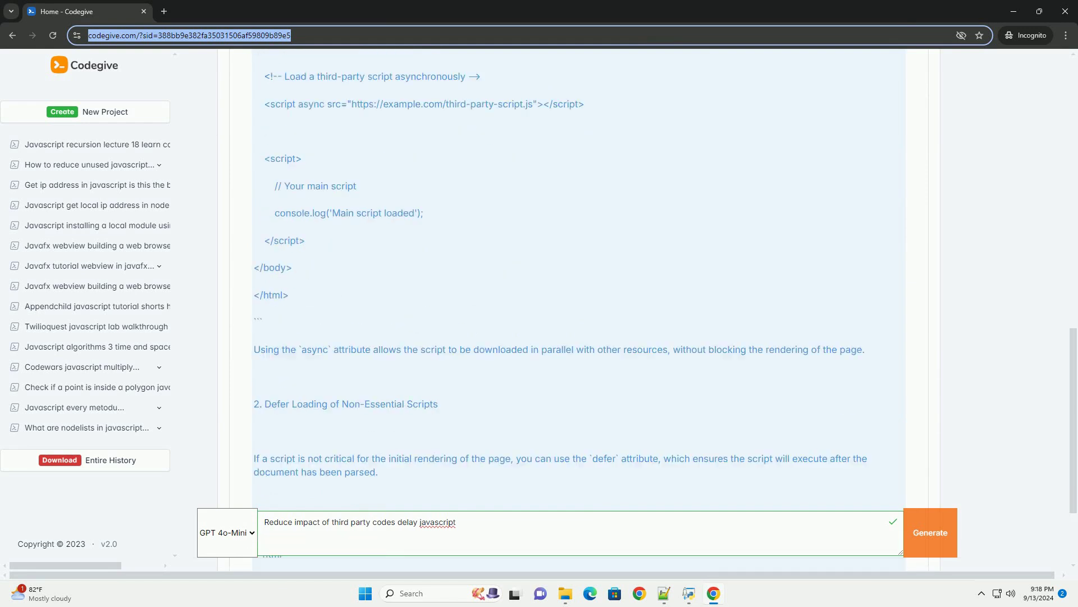
scroll(579, 337, down, 1)
scroll(579, 338, down, 1)
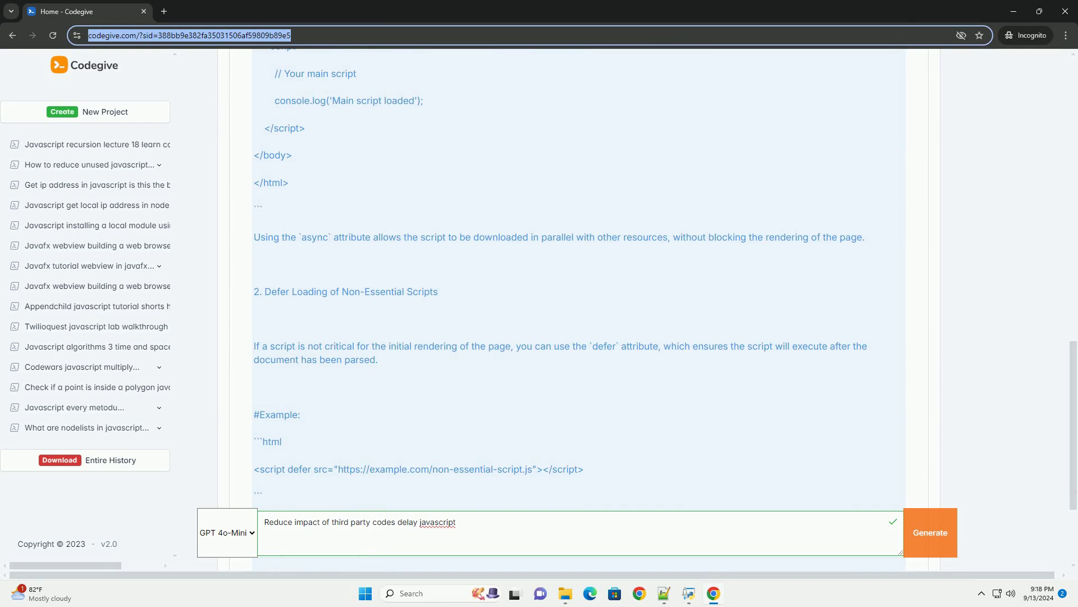
scroll(579, 337, down, 1)
scroll(579, 337, down, 1)
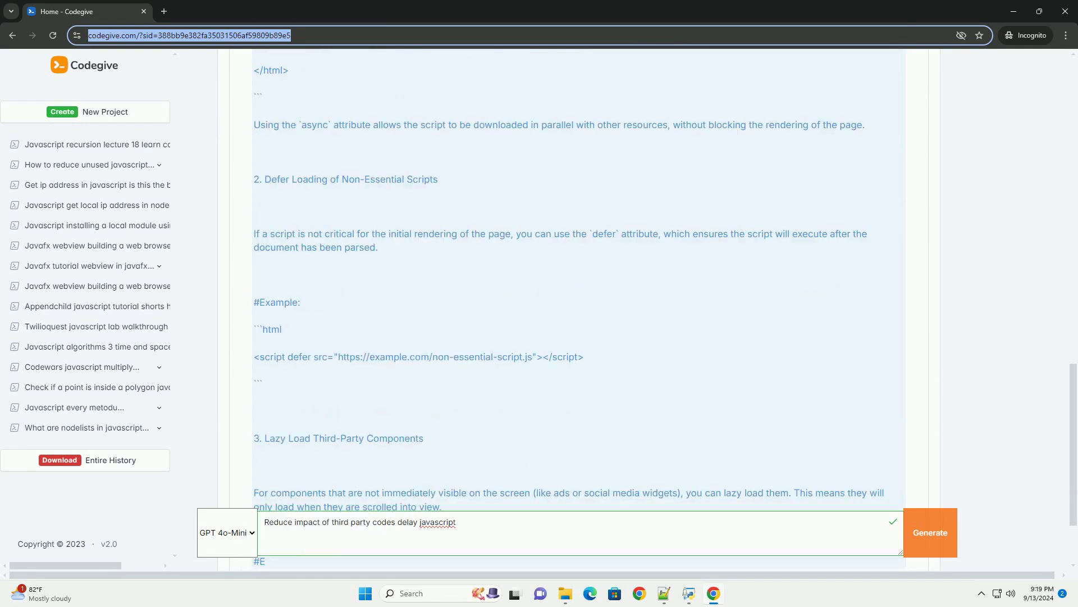
scroll(579, 338, down, 1)
scroll(579, 337, down, 1)
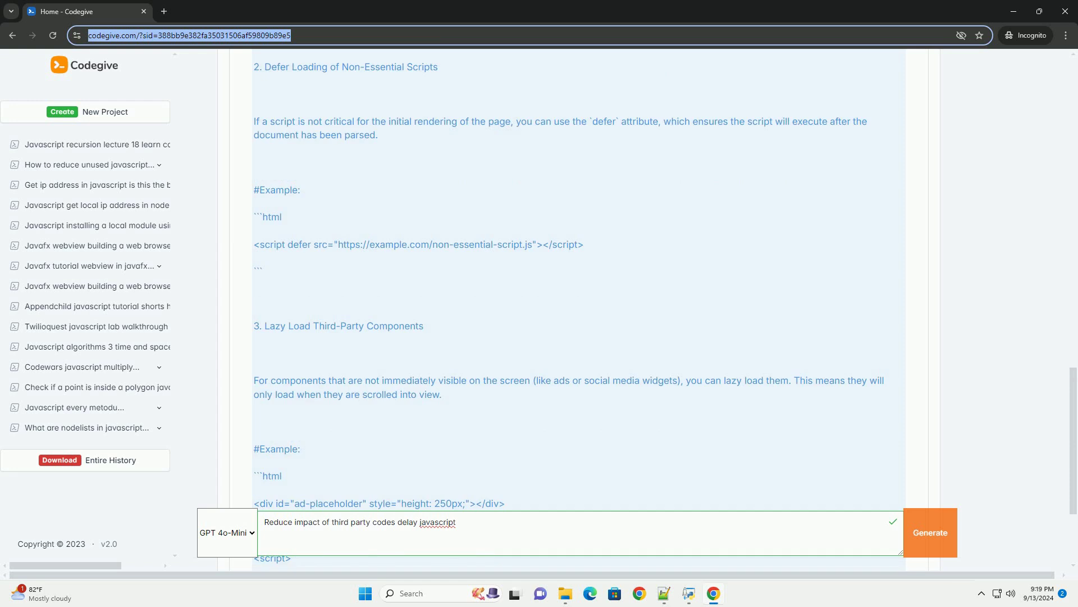
scroll(578, 337, down, 1)
scroll(578, 337, down, 1)
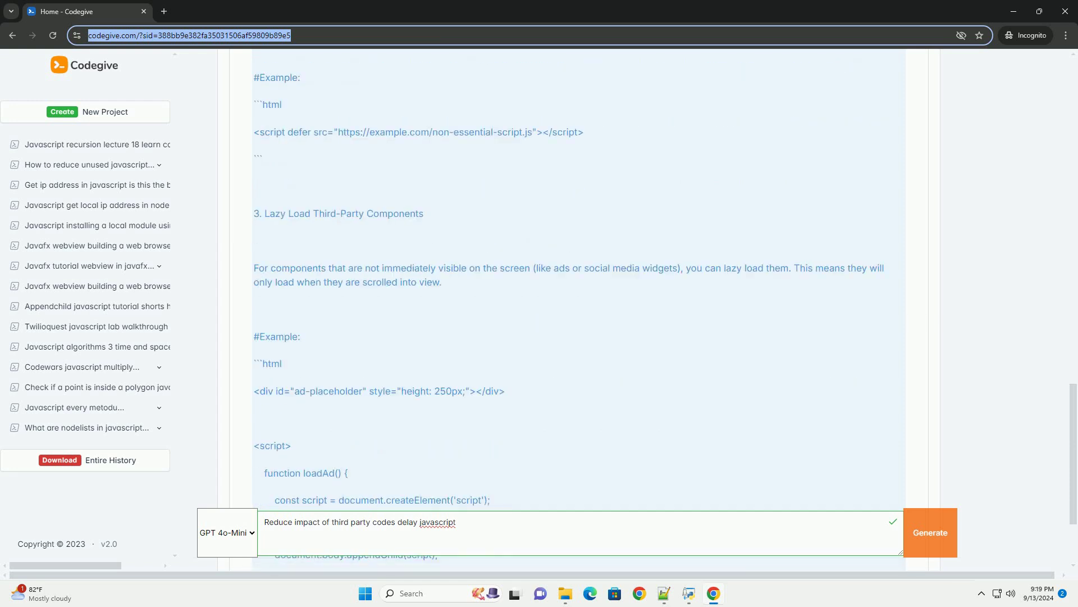
scroll(578, 337, down, 1)
scroll(579, 337, down, 1)
scroll(579, 338, down, 1)
scroll(579, 337, down, 1)
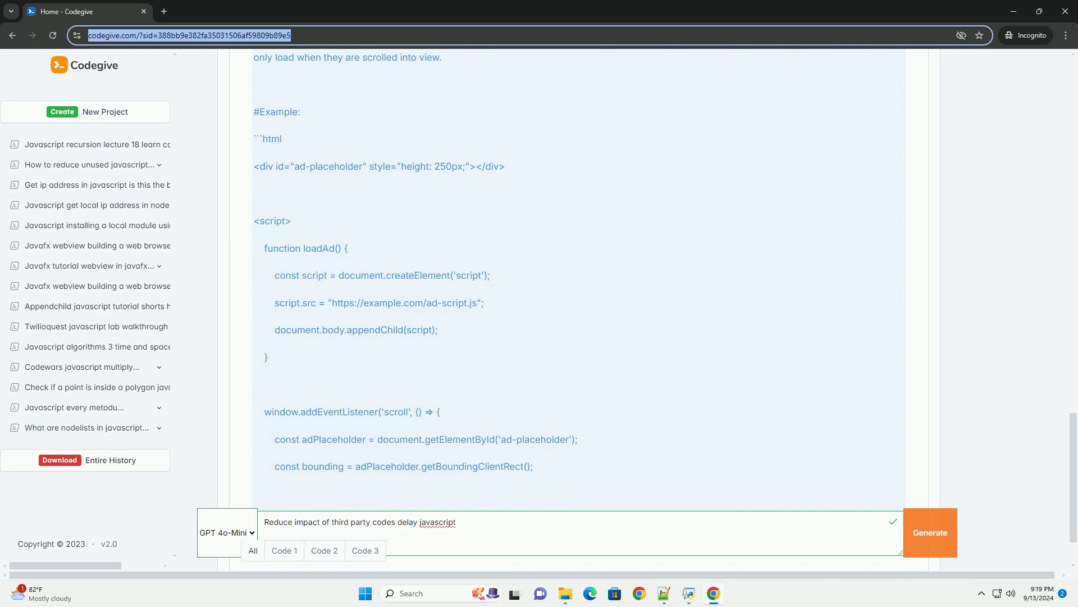
scroll(578, 337, down, 1)
scroll(578, 337, down, 1)
scroll(579, 337, down, 1)
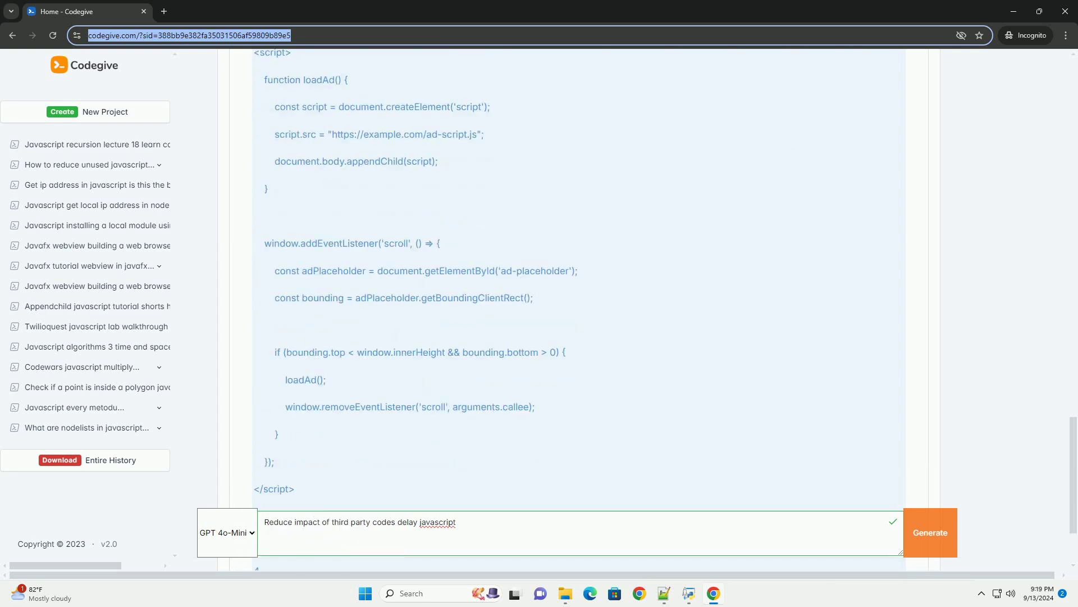
scroll(579, 337, down, 1)
scroll(590, 339, down, 1)
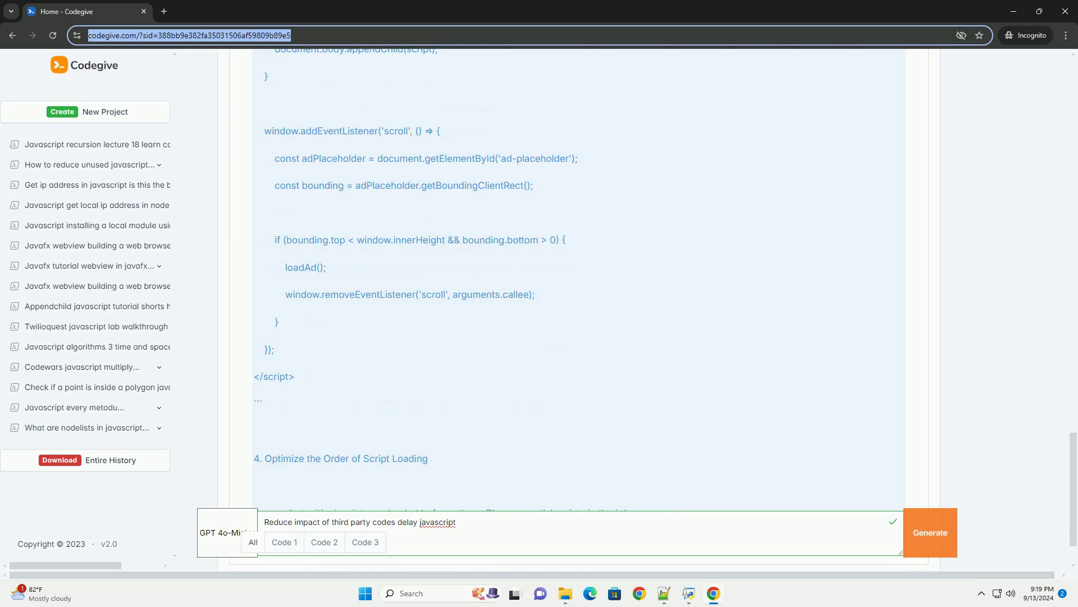
scroll(578, 337, down, 1)
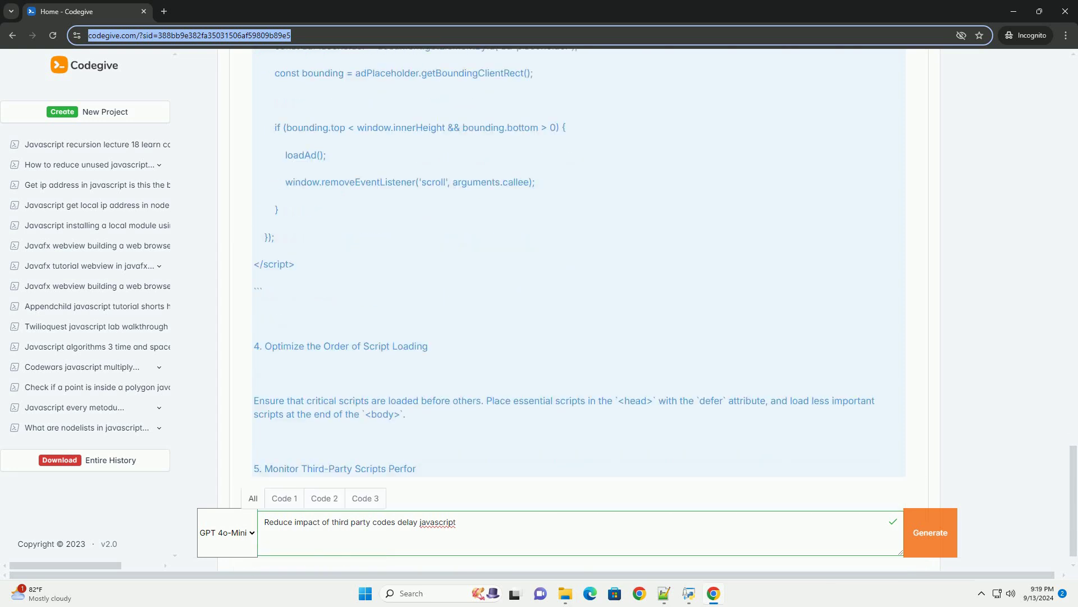